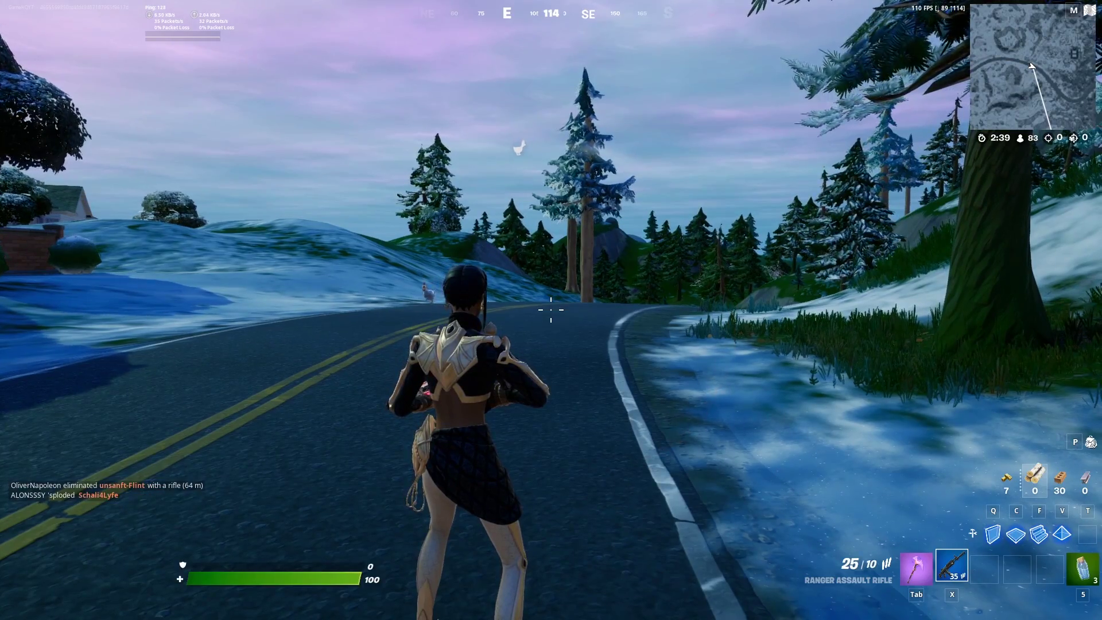
key(w)
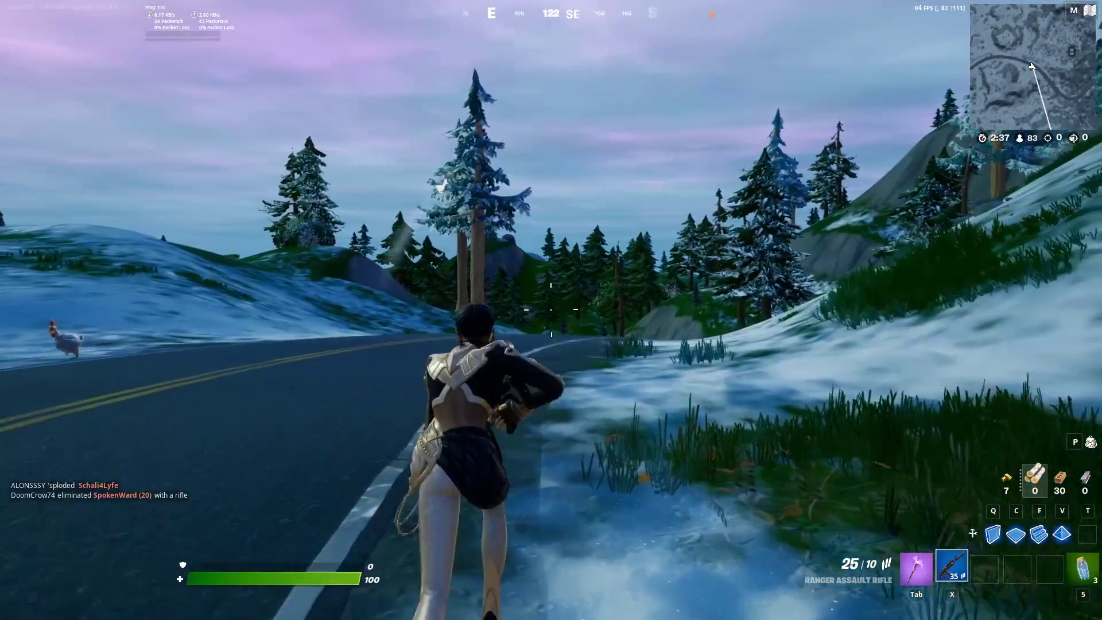
key(w)
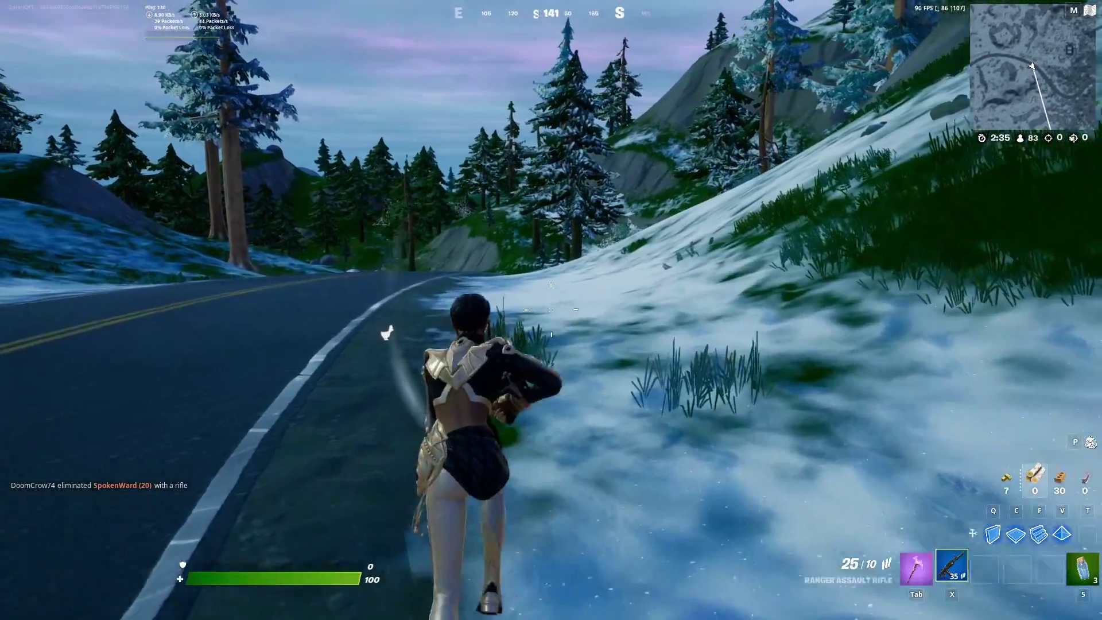
key(w)
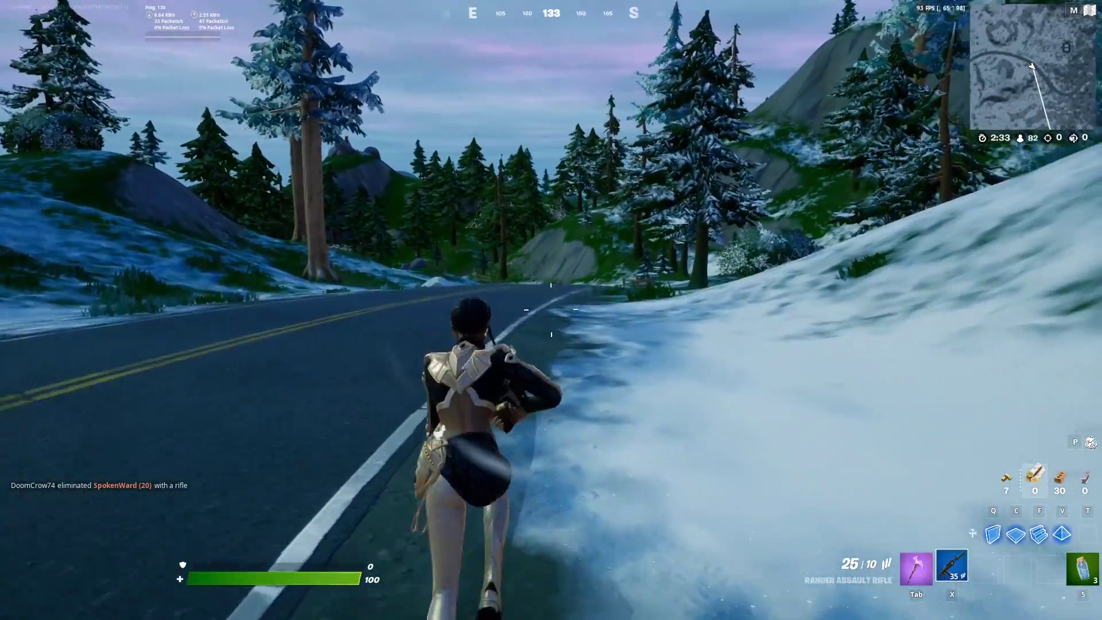
key(w)
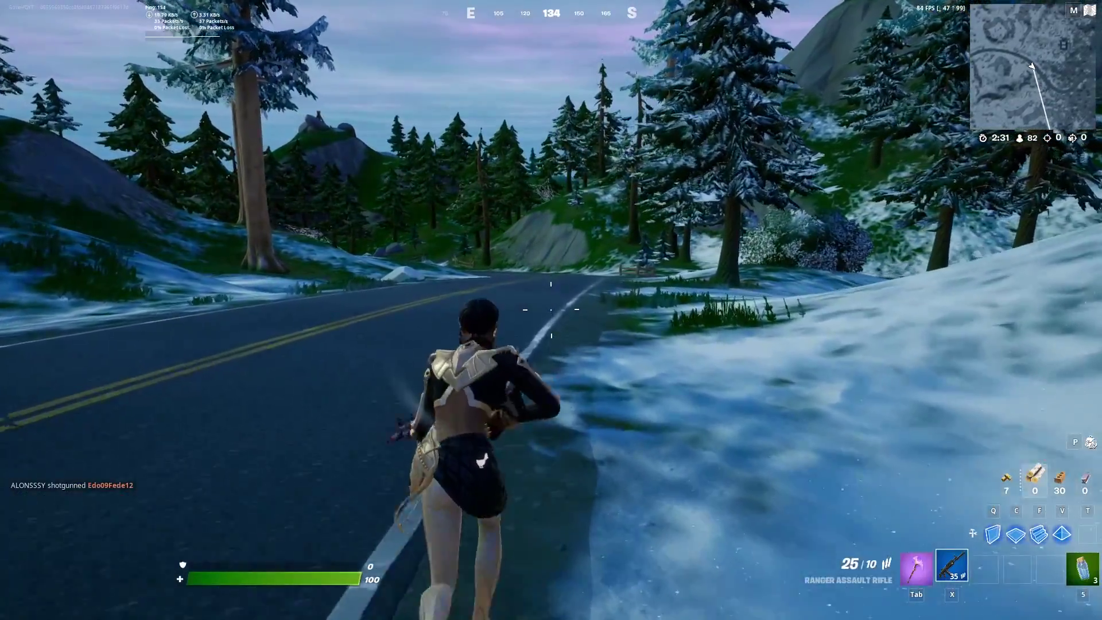
key(w)
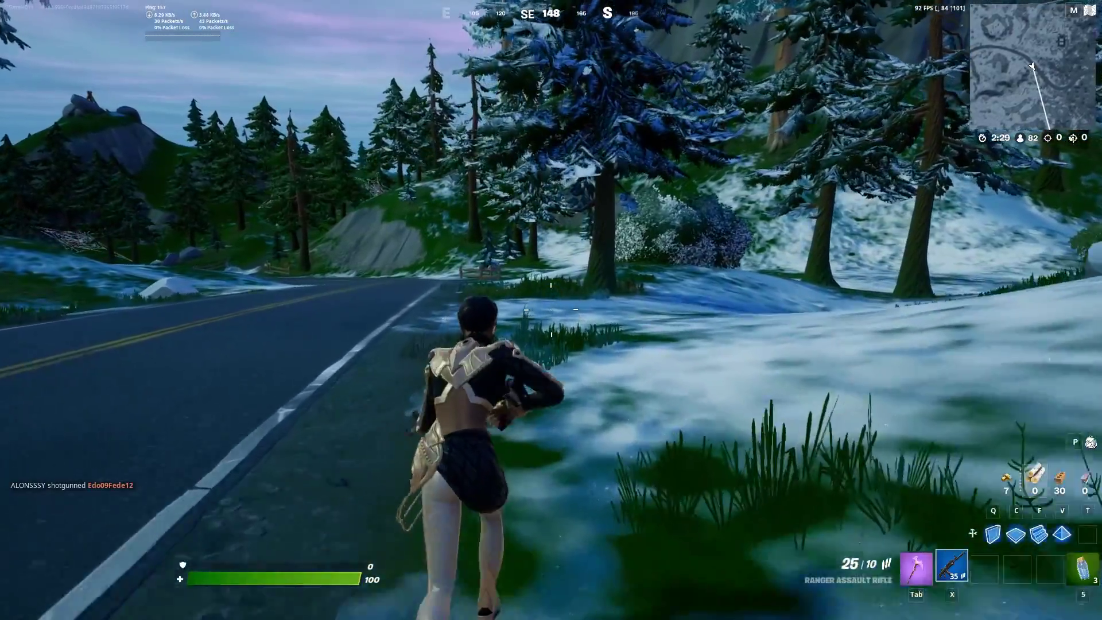
key(w)
key(Tab)
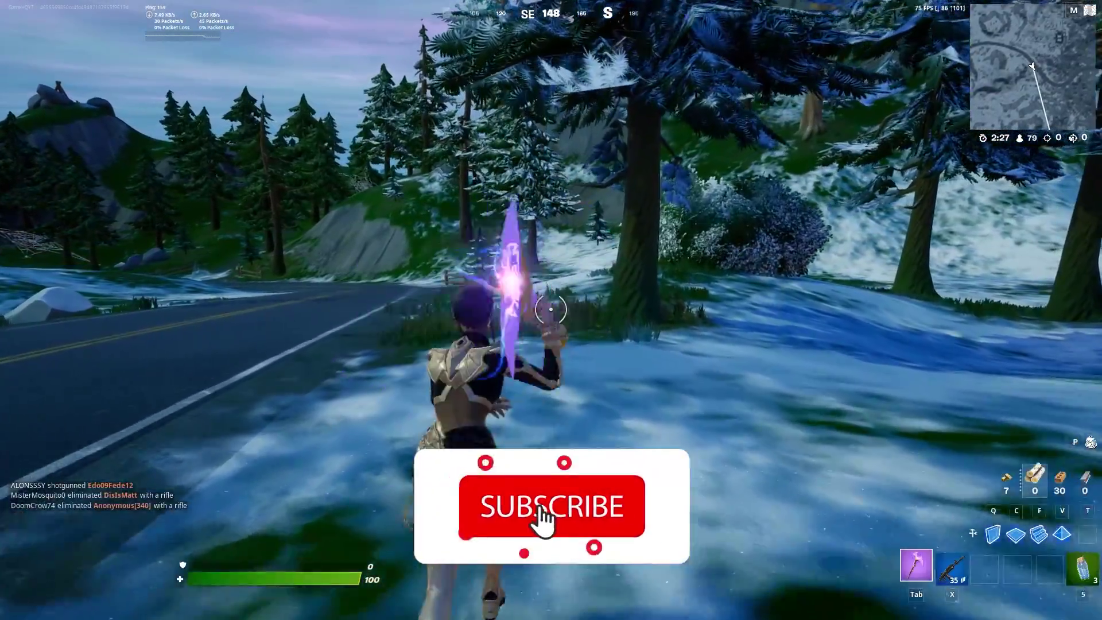
key(w)
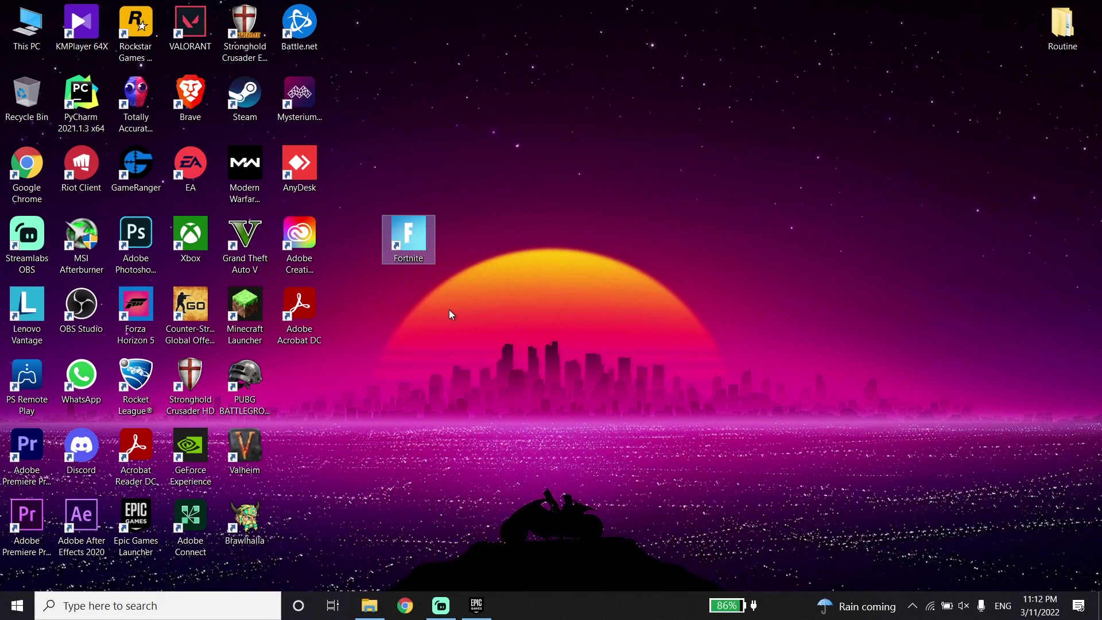
Switch to Epic Games Launcher, look at Fortnite's management options in the library, including Verify, and close the launcher
click(434, 313)
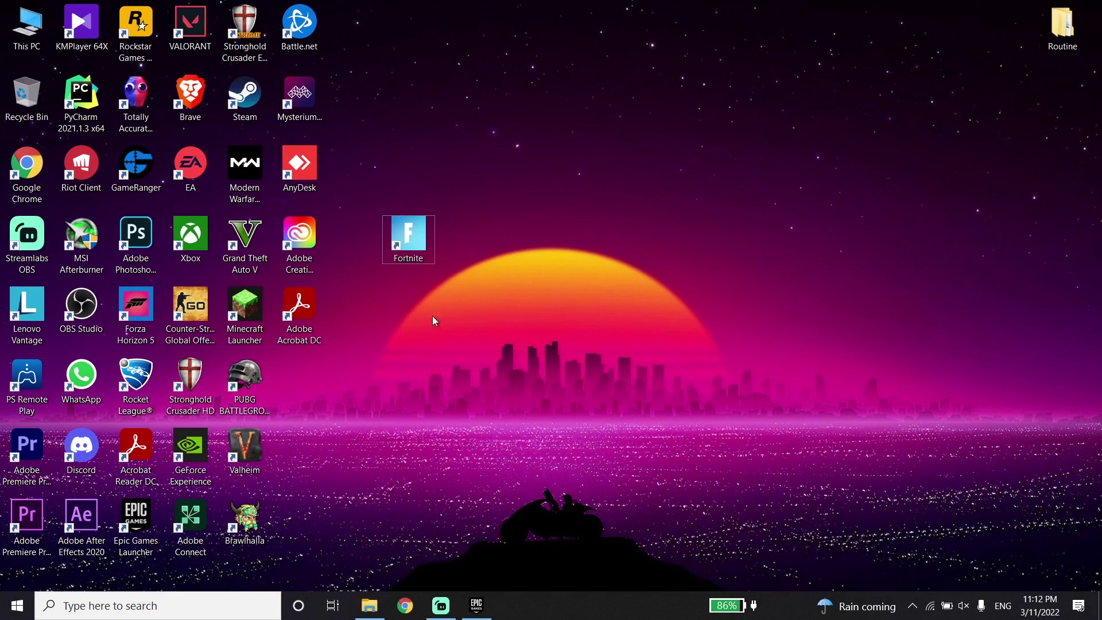
double_click(158, 507)
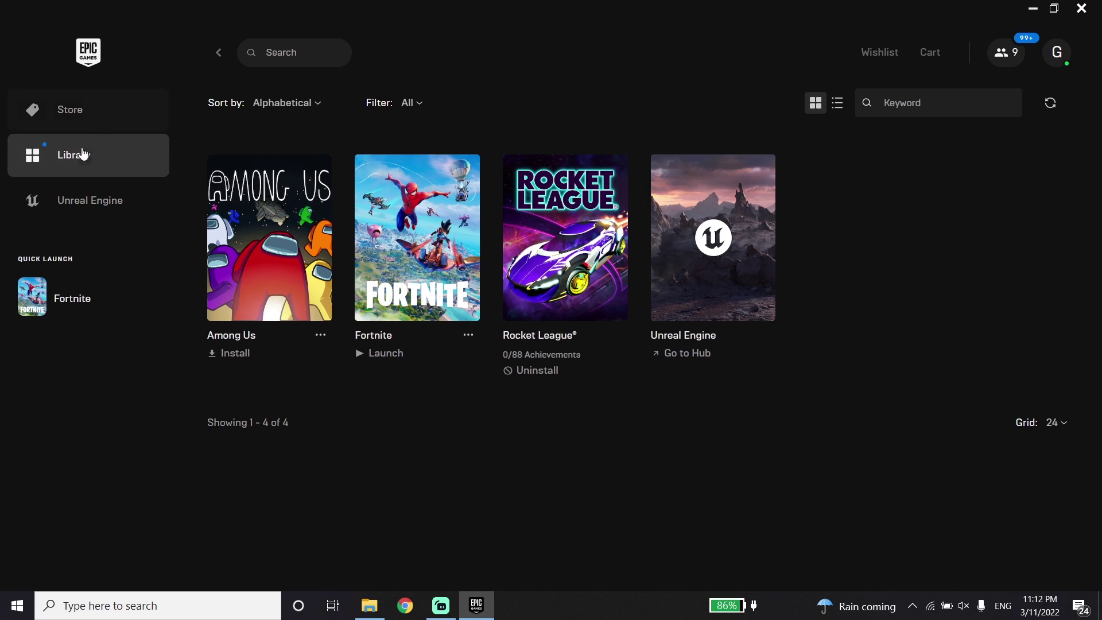
click(466, 335)
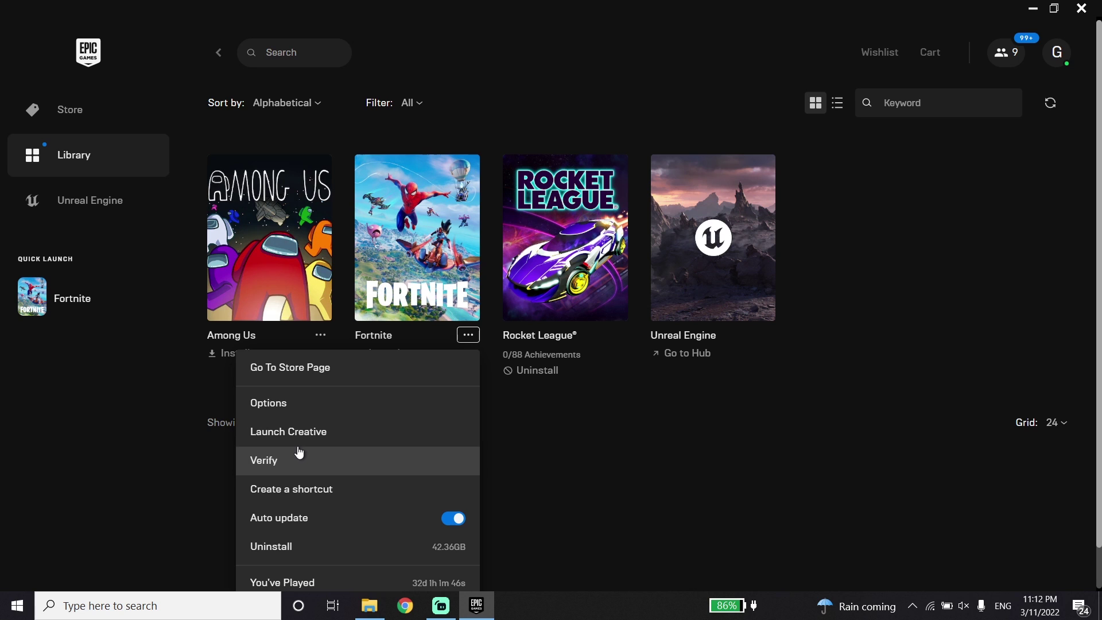
click(586, 461)
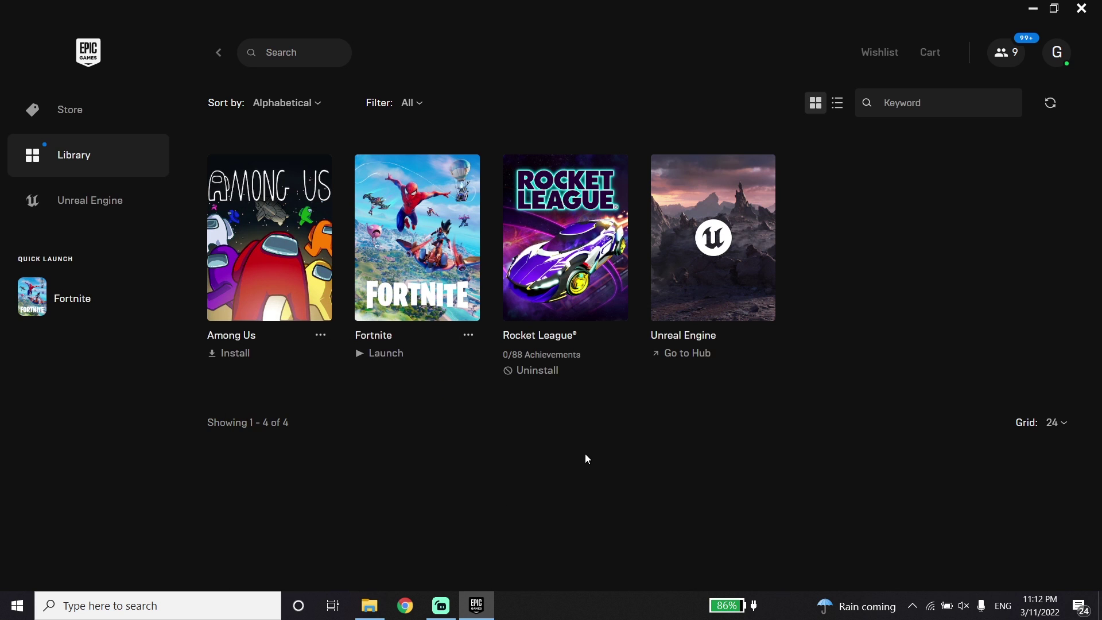
click(1080, 8)
right_click(746, 315)
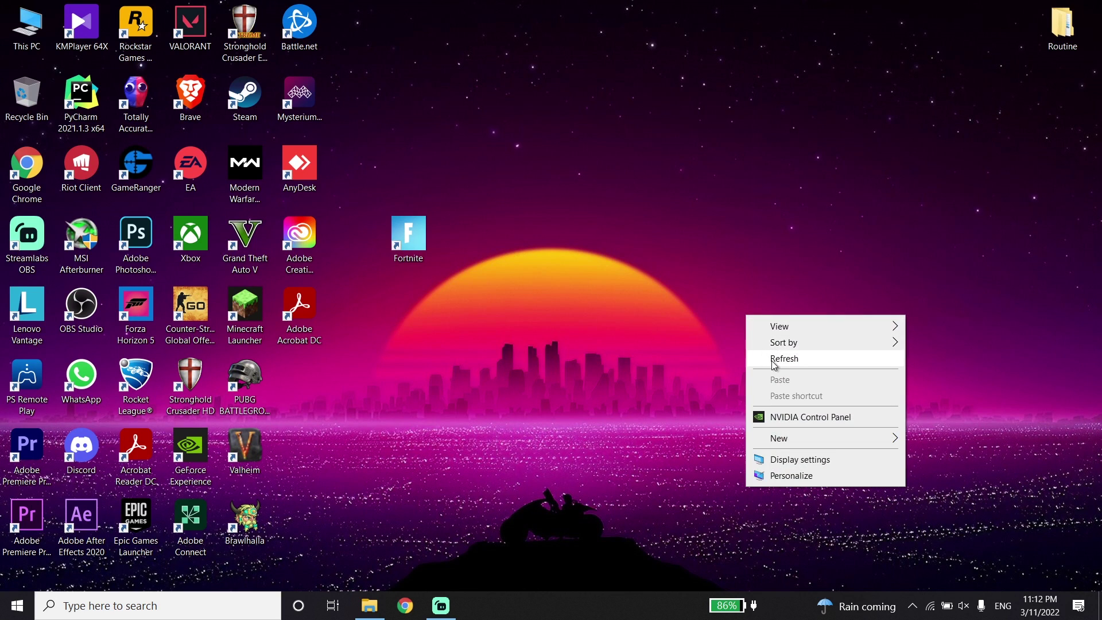
click(766, 356)
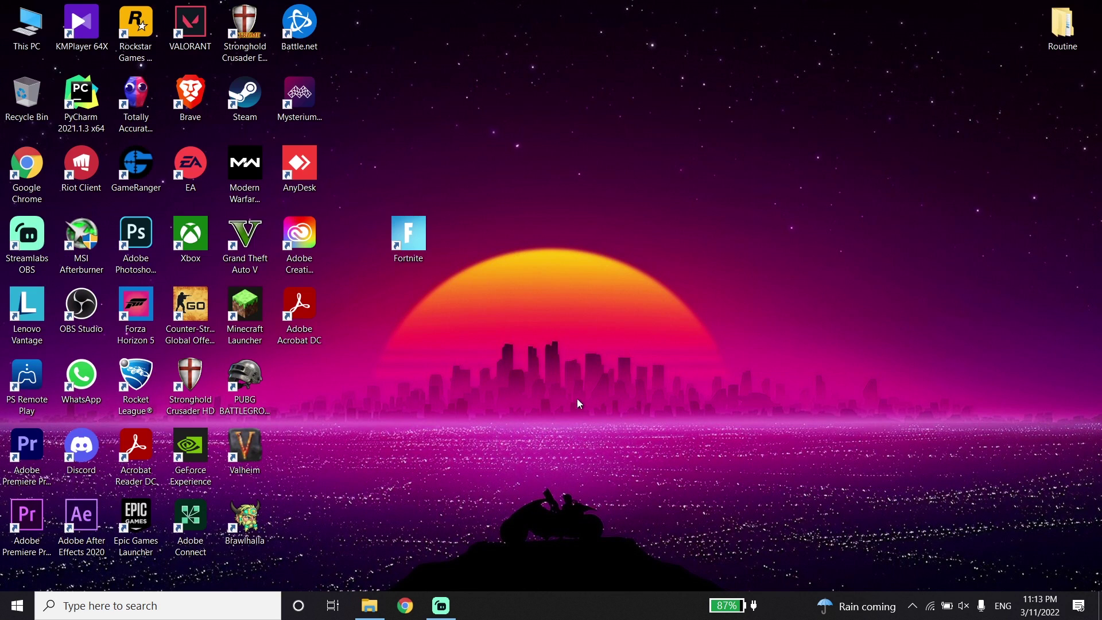
Search Windows for cmd and run Command Prompt as administrator
click(255, 602)
text(cmd)
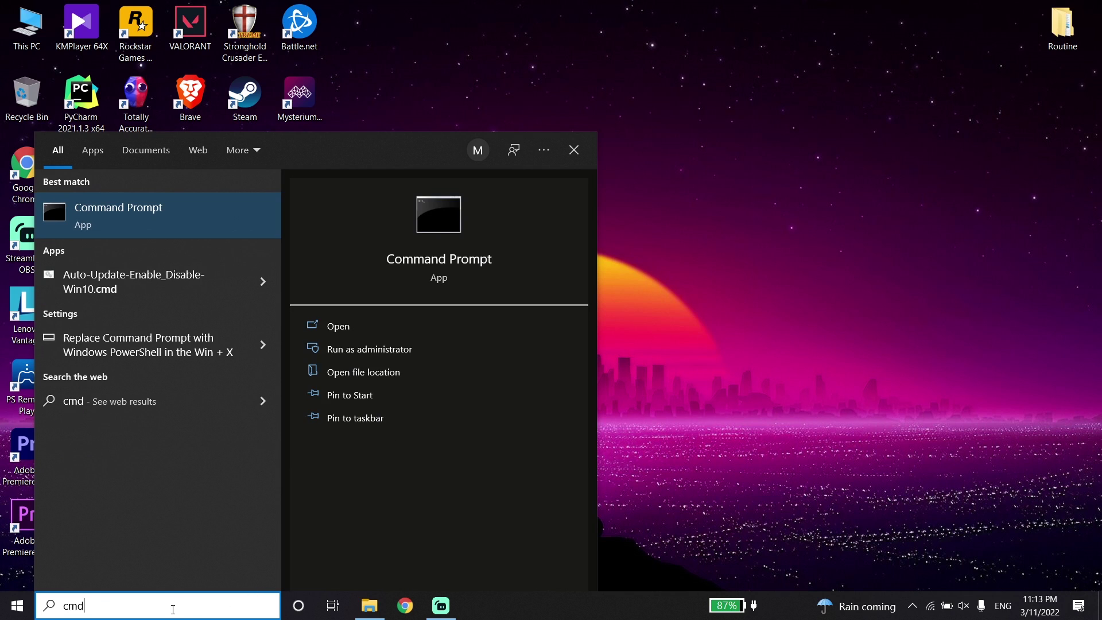
right_click(136, 222)
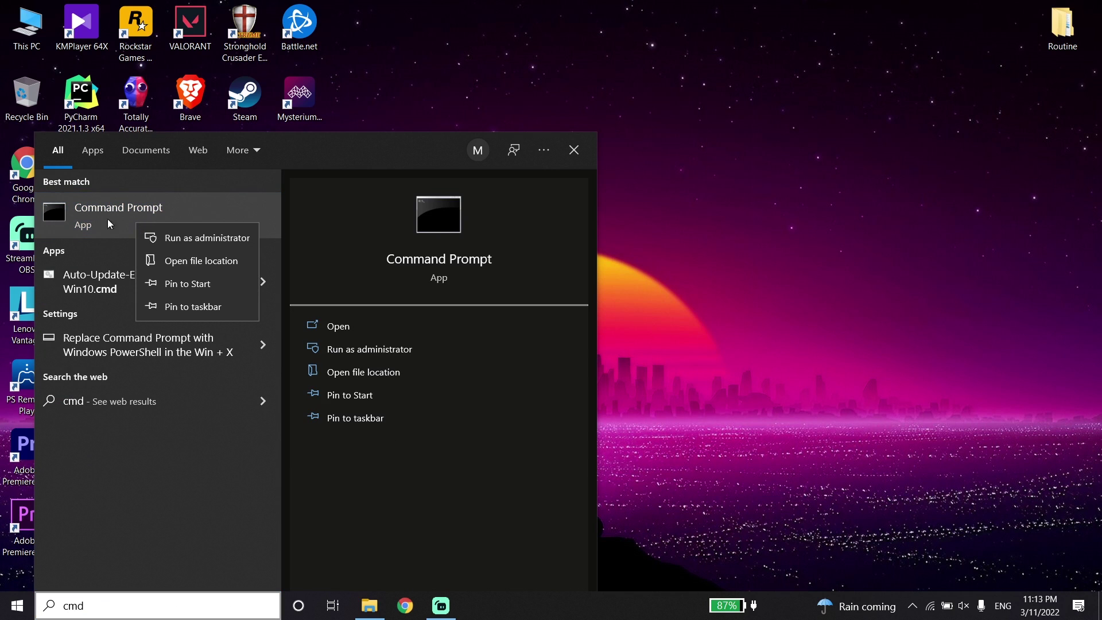
click(204, 238)
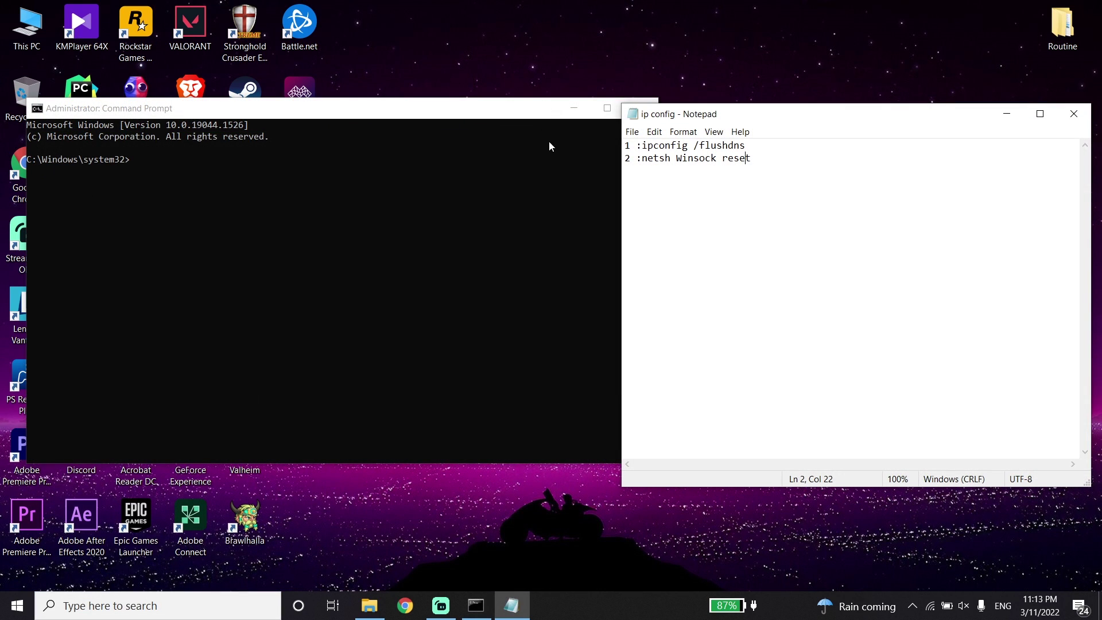
Copy ipconfig /flushdns from the ip config note and run it in the administrator Command Prompt
click(676, 212)
drag(622, 154, 782, 197)
click(761, 187)
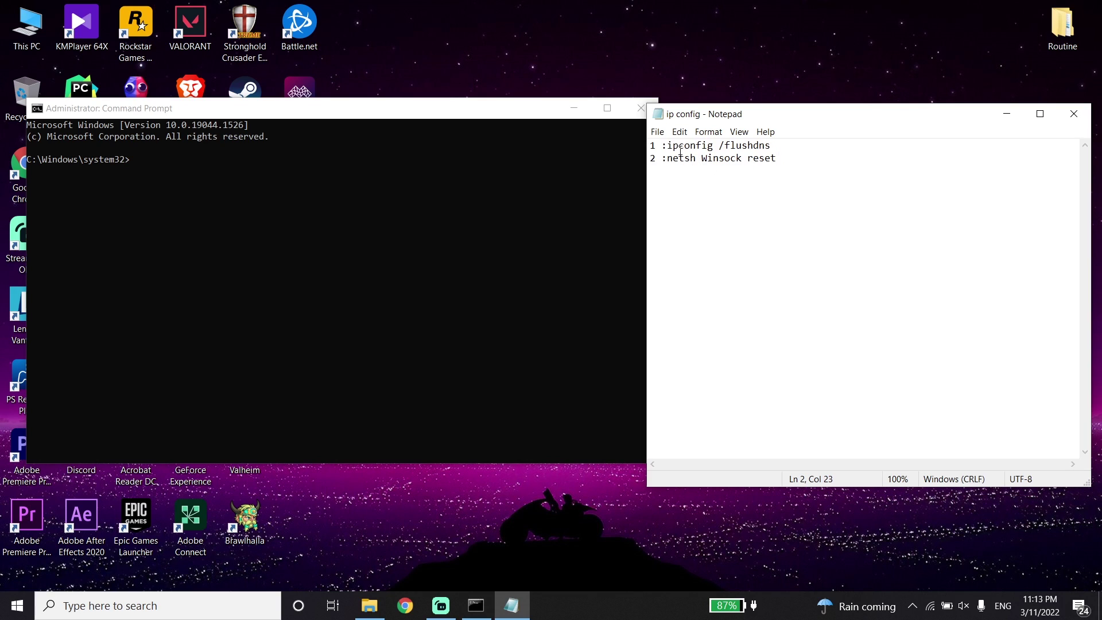
drag(668, 144, 771, 147)
right_click(759, 151)
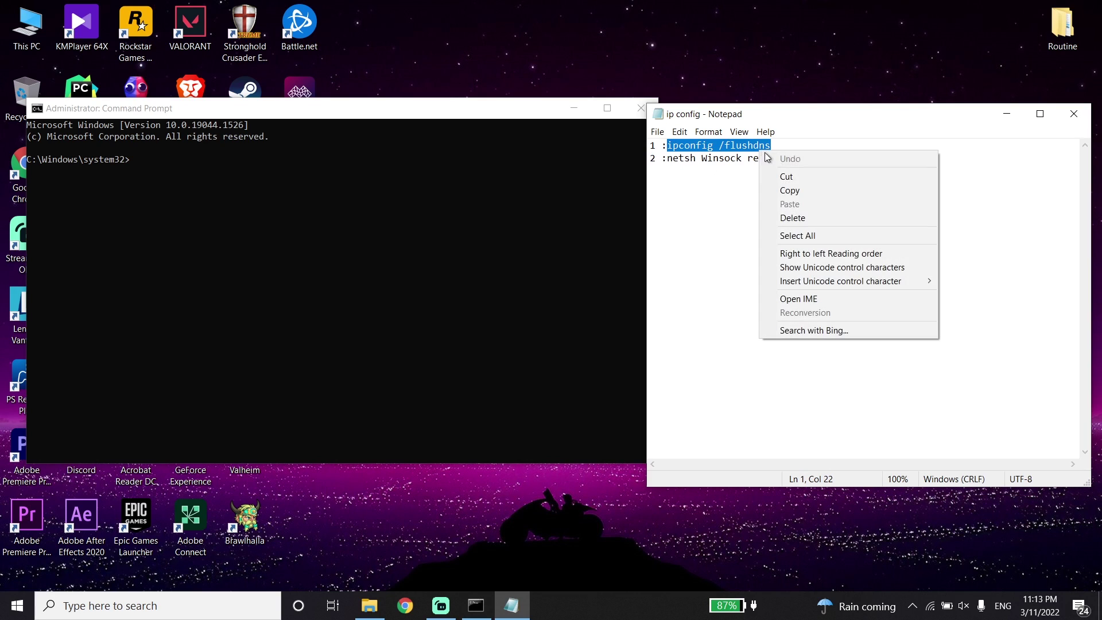
click(789, 189)
click(403, 111)
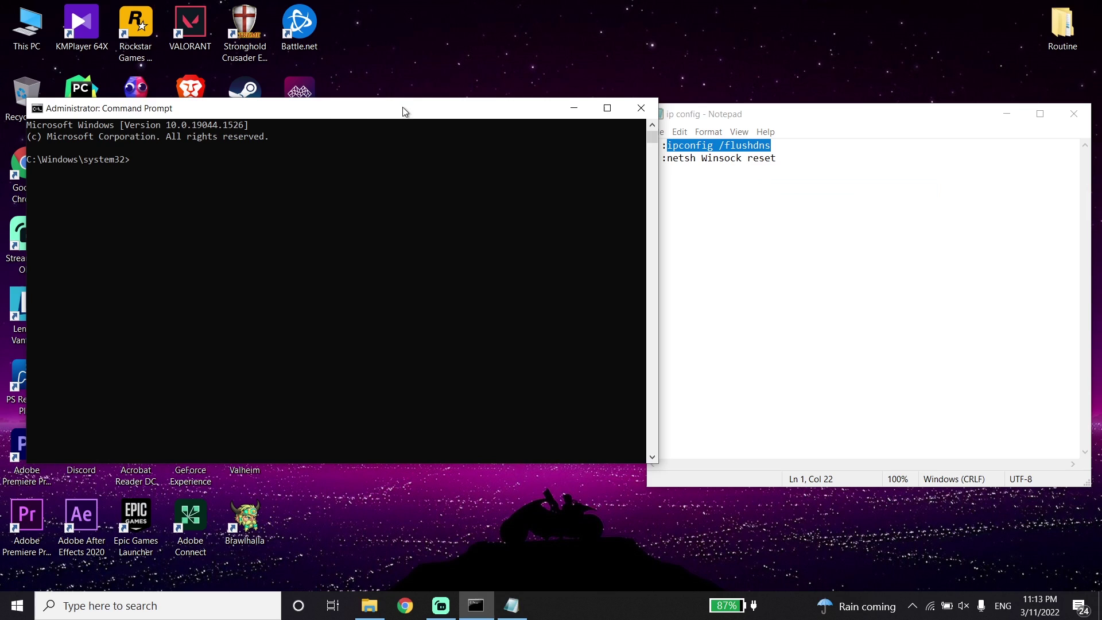
right_click(132, 160)
key(Return)
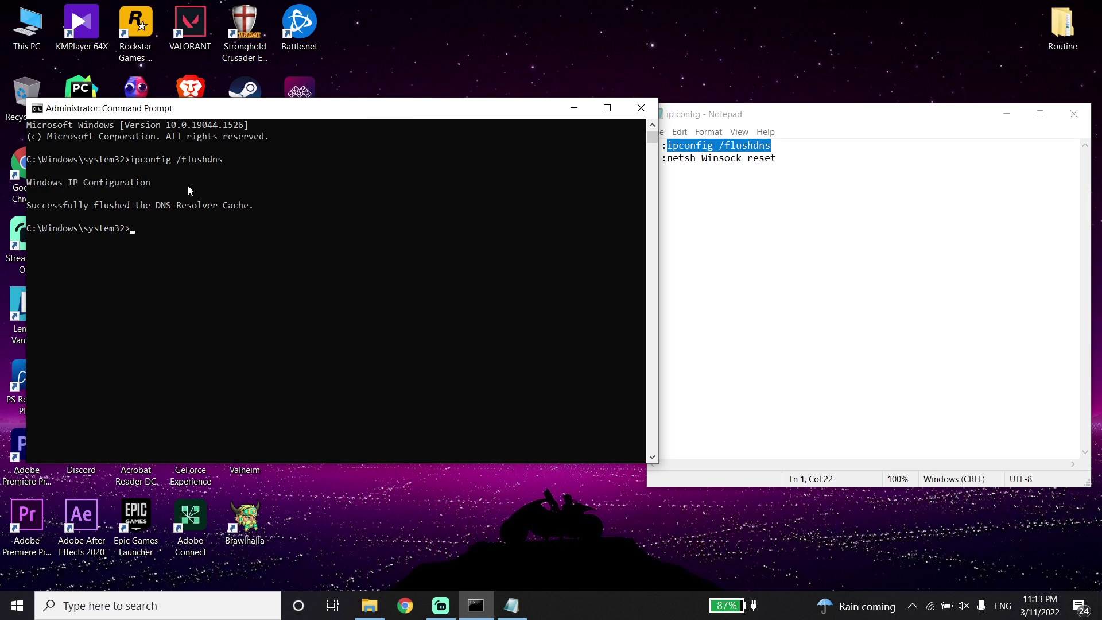
Copy netsh Winsock reset from the ip config note and run it in Command Prompt
click(671, 150)
drag(667, 158, 781, 162)
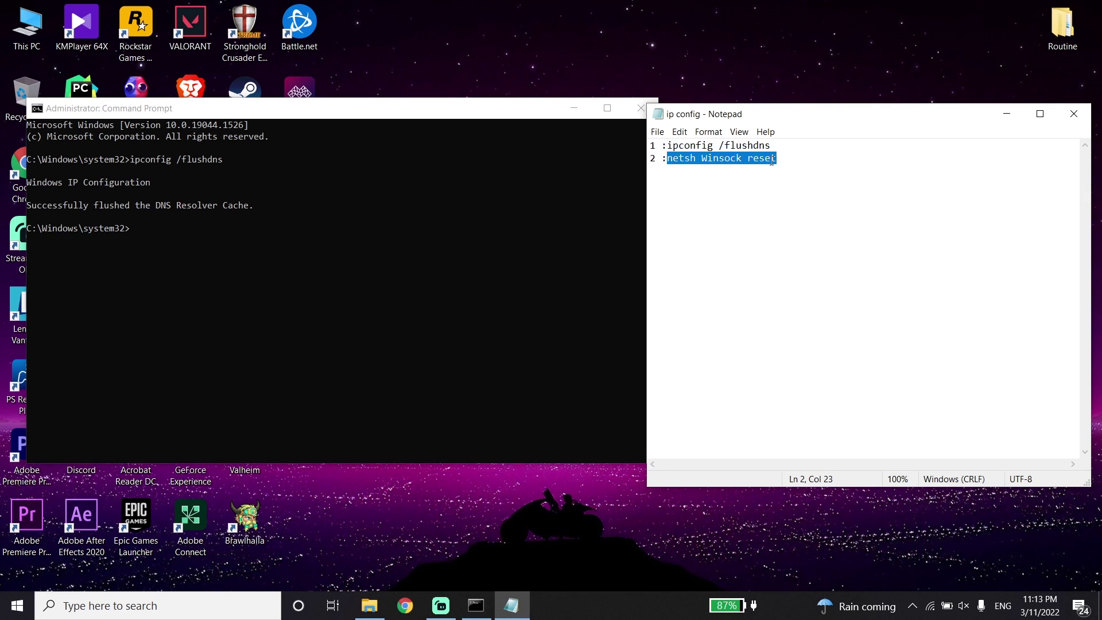
right_click(771, 161)
click(797, 198)
click(459, 115)
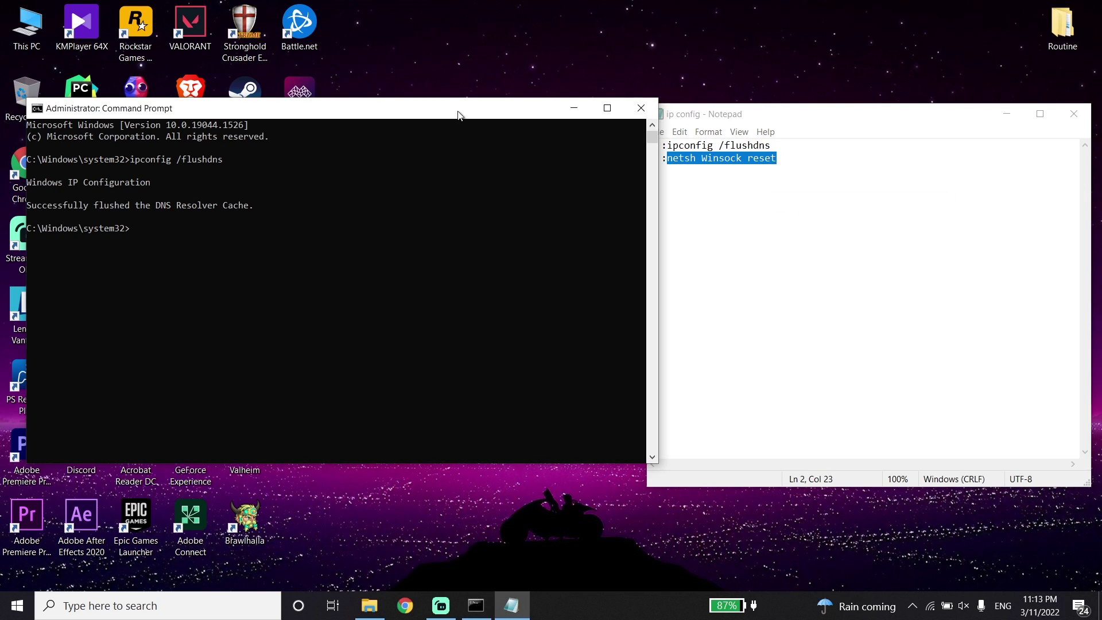
right_click(149, 235)
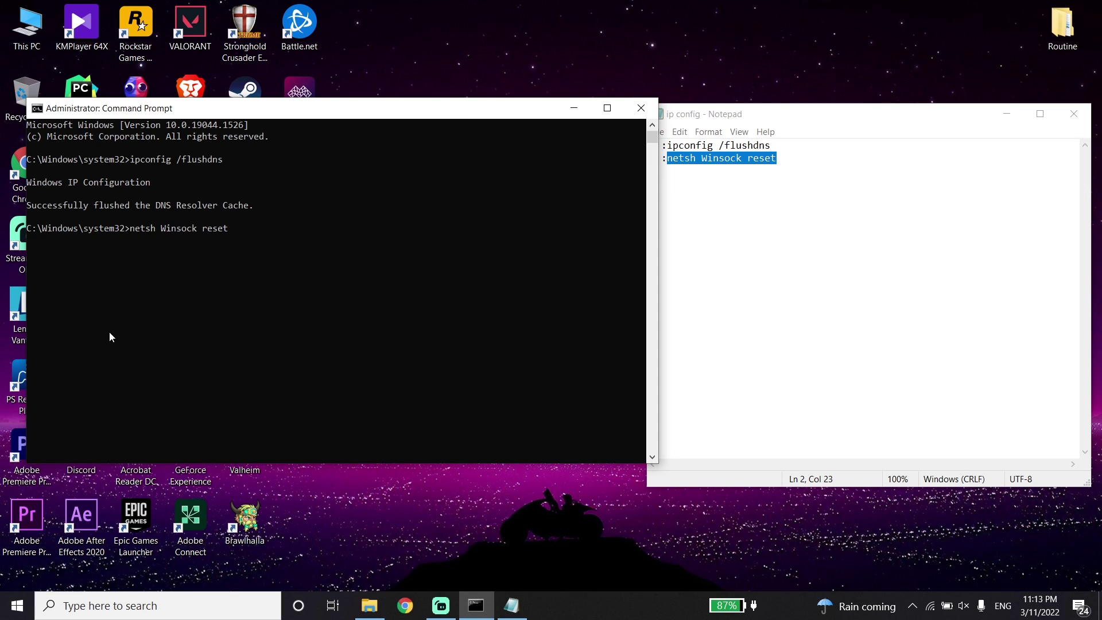
key(Return)
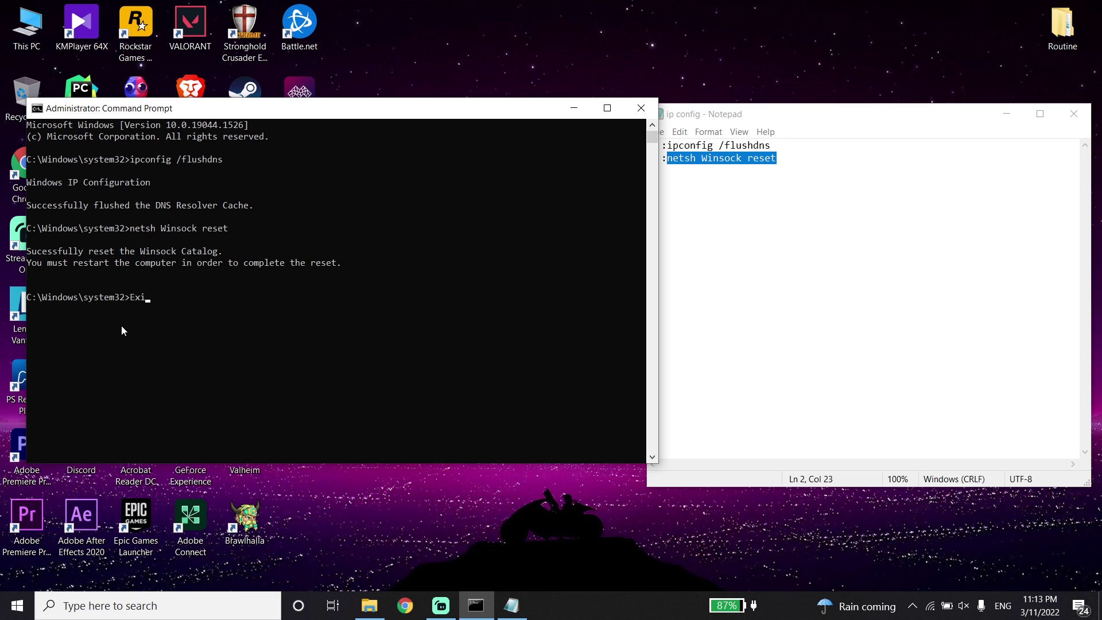
End the Command Prompt session with the Exit command, close the ip config note and refresh the desktop
key(Return)
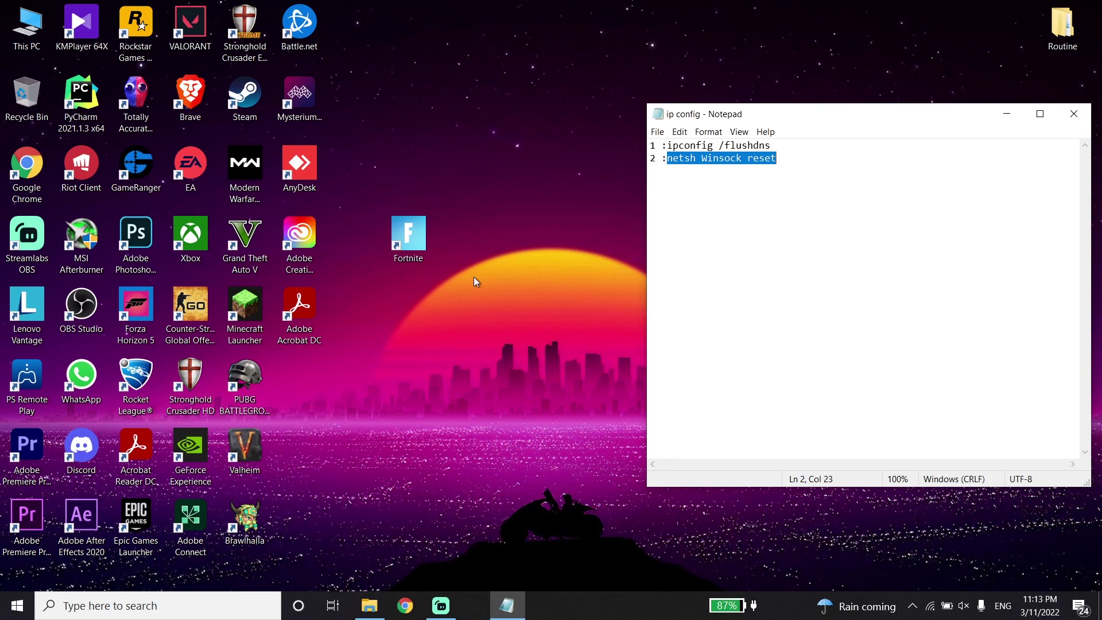
click(1073, 114)
right_click(773, 204)
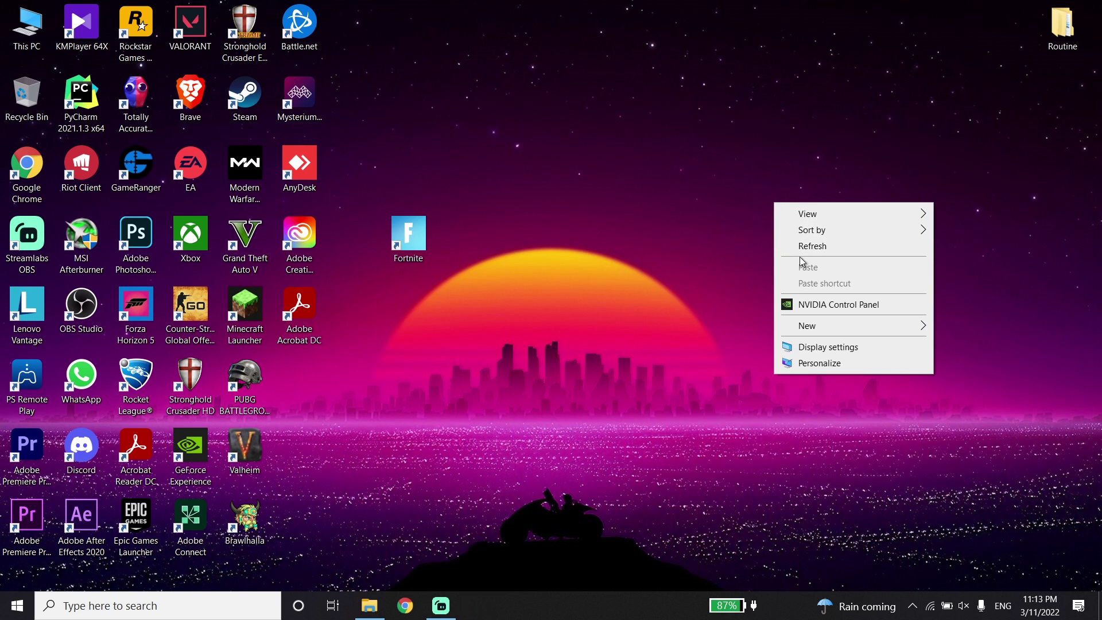
click(803, 246)
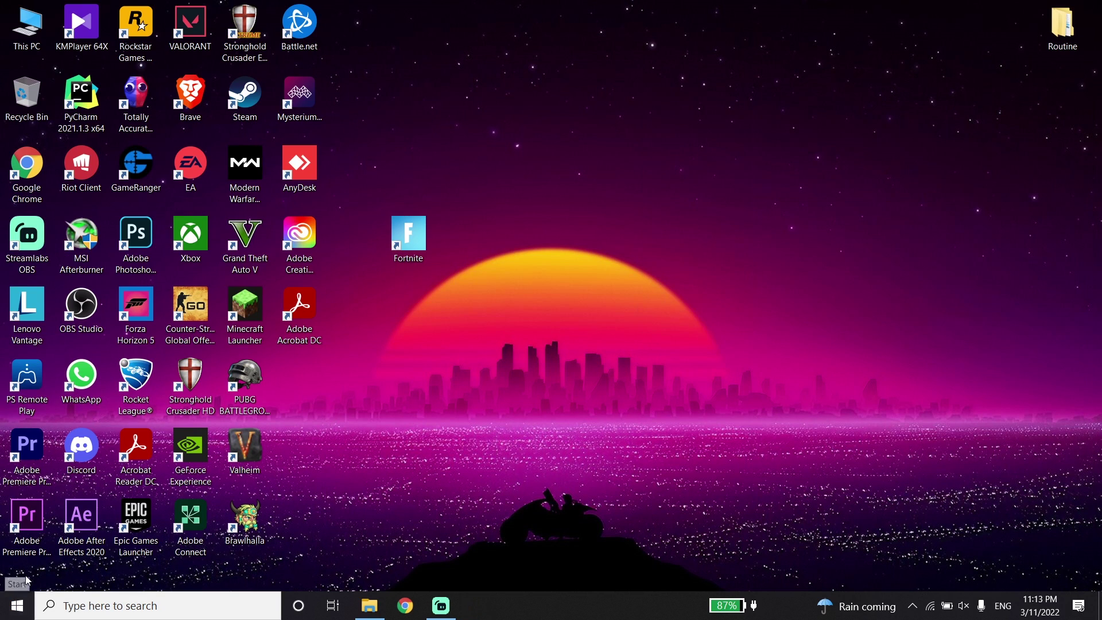
Look at the Restart option among the PC's power choices and at the current Wi-Fi connection
click(17, 602)
click(18, 574)
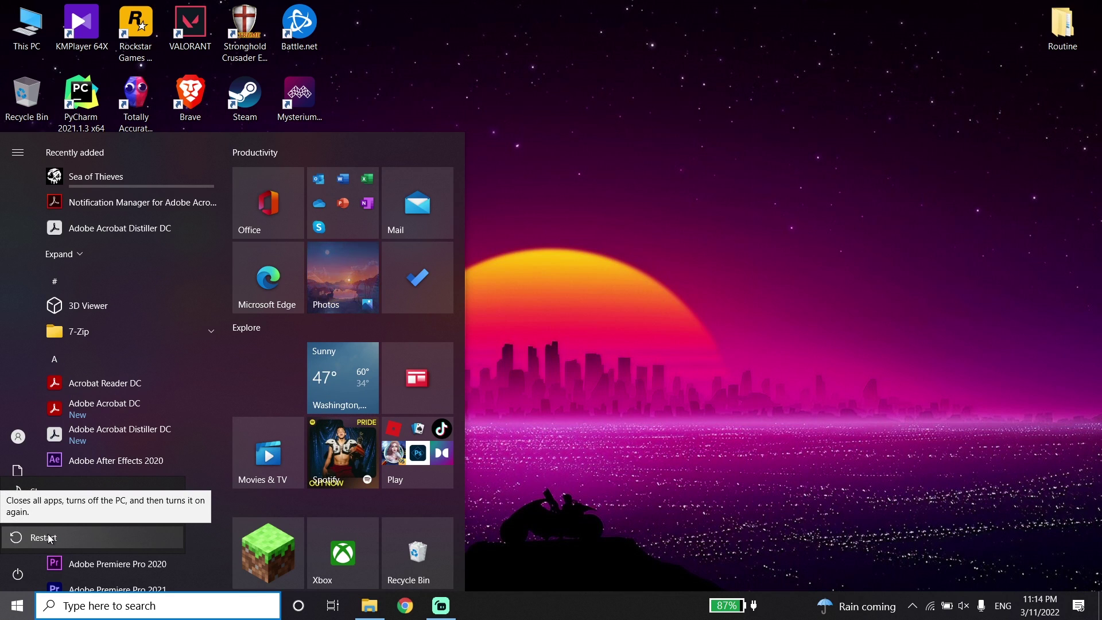
click(594, 394)
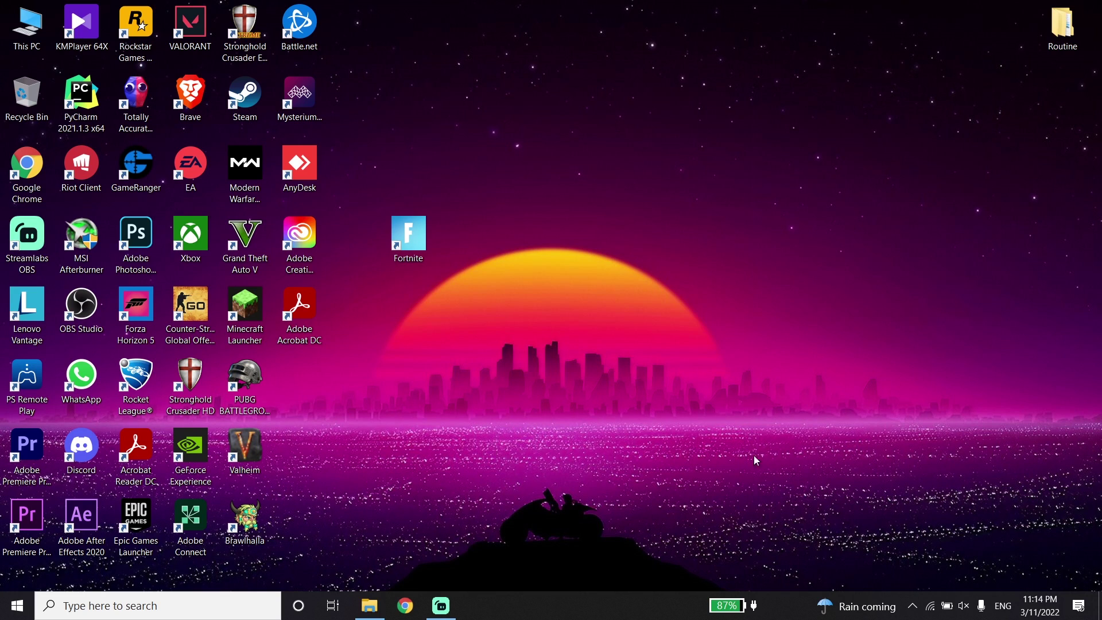
click(929, 606)
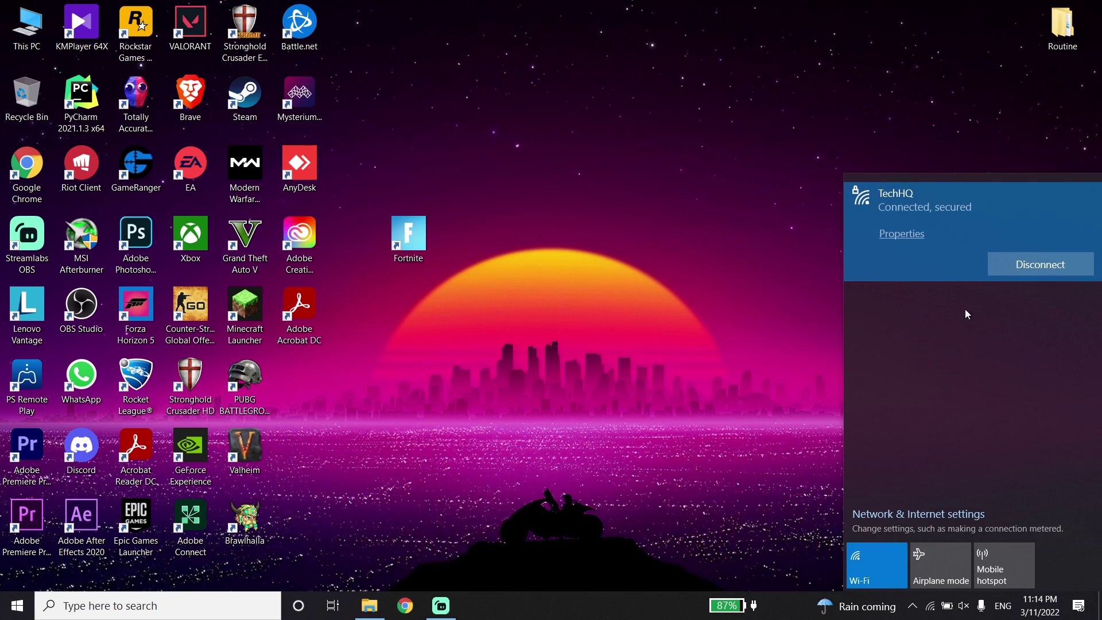
click(643, 353)
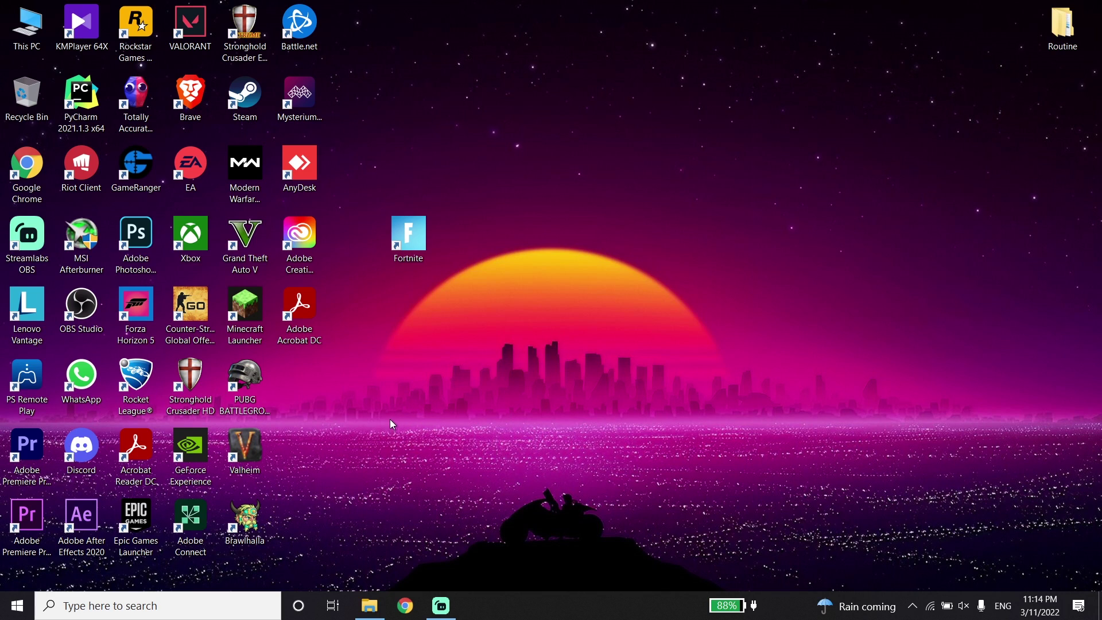
Search Windows for Control Panel and open its Network and Internet category
click(244, 602)
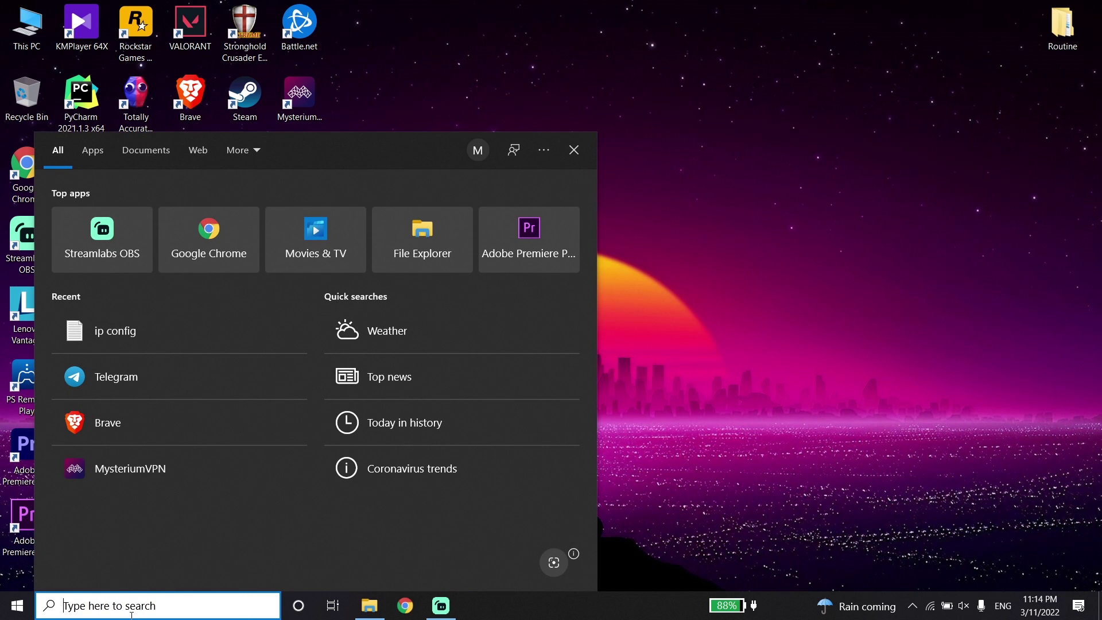
text(co)
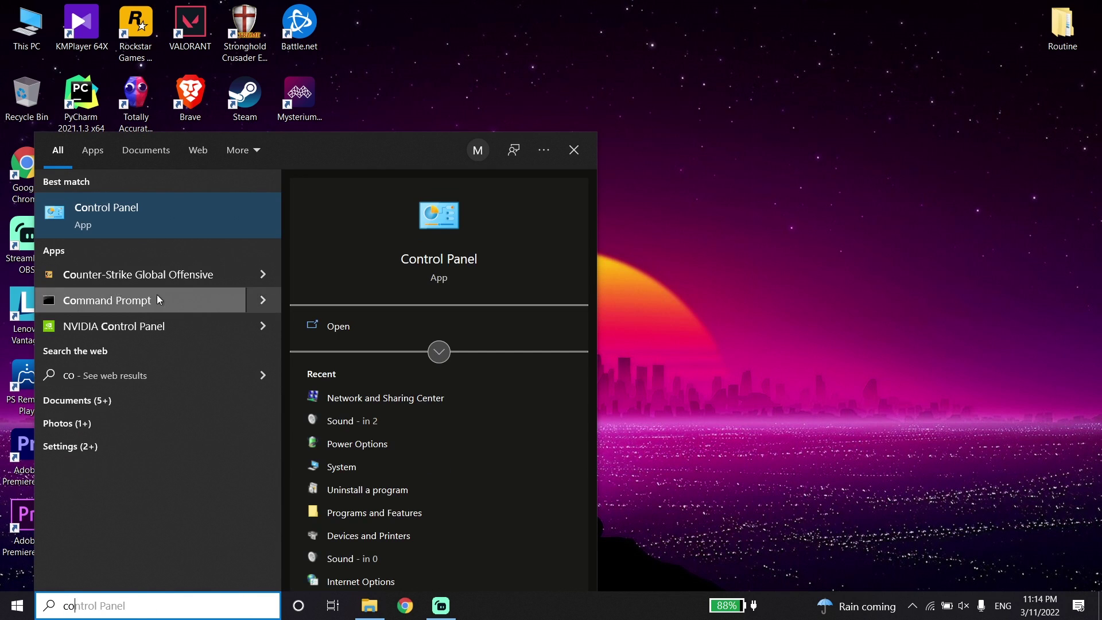
click(205, 222)
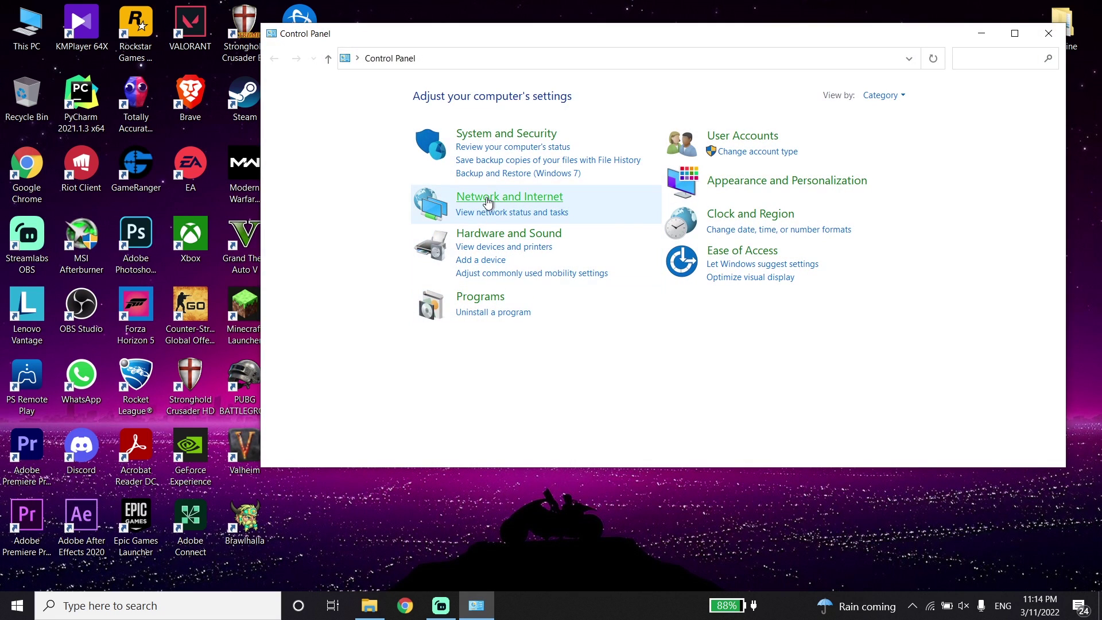
click(487, 202)
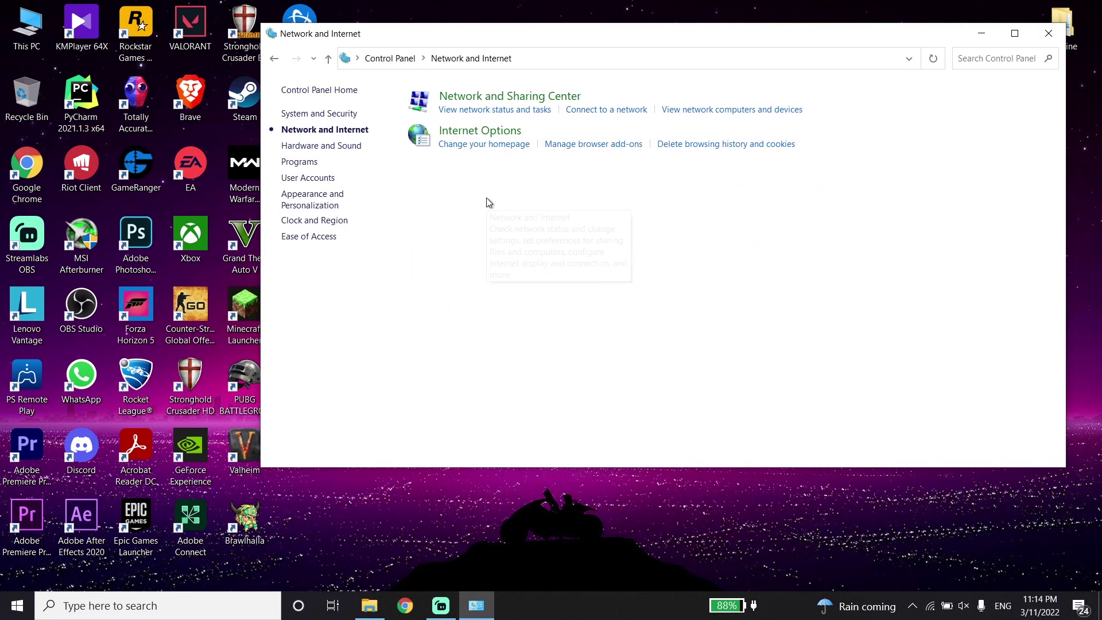
Open the Internet Protocol Version 4 (TCP/IPv4) properties of the active Wi-Fi connection through the Network and Sharing Center
click(509, 97)
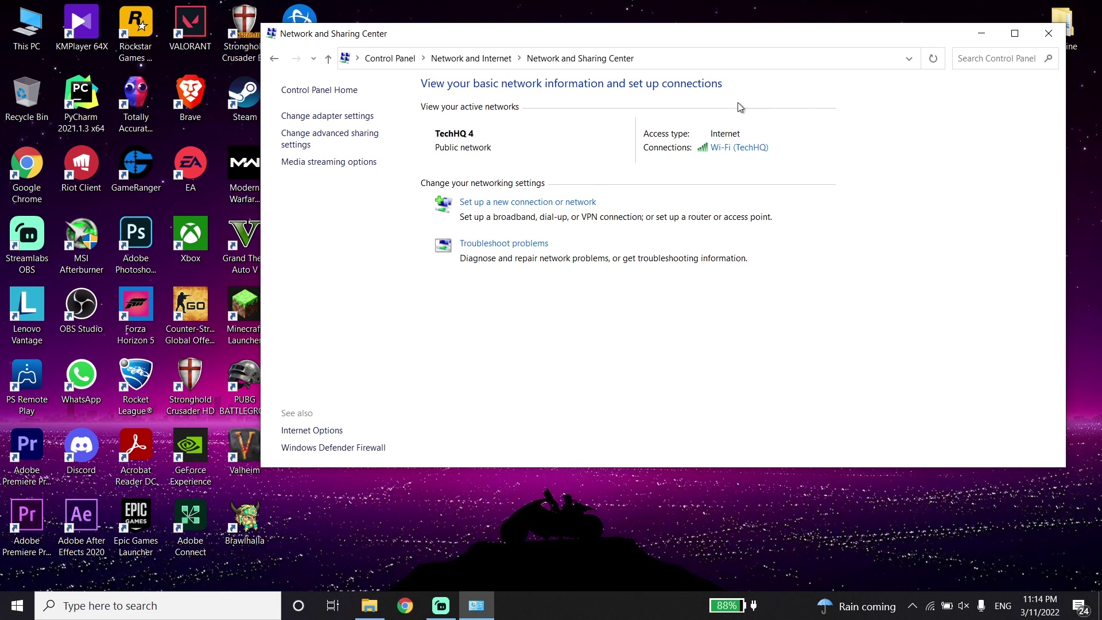
click(762, 148)
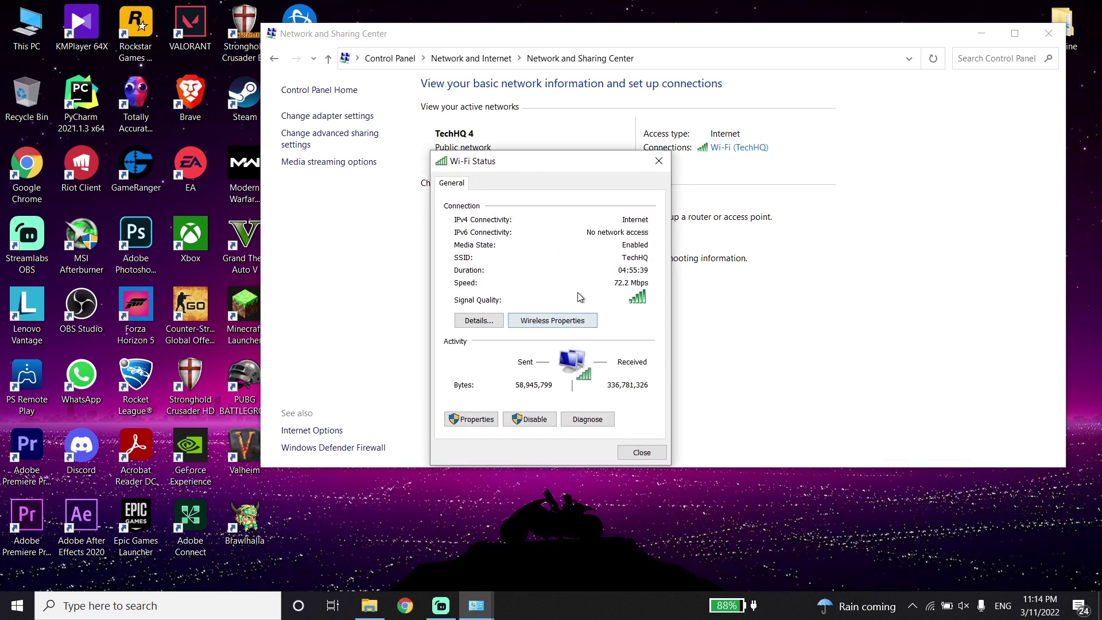
click(470, 419)
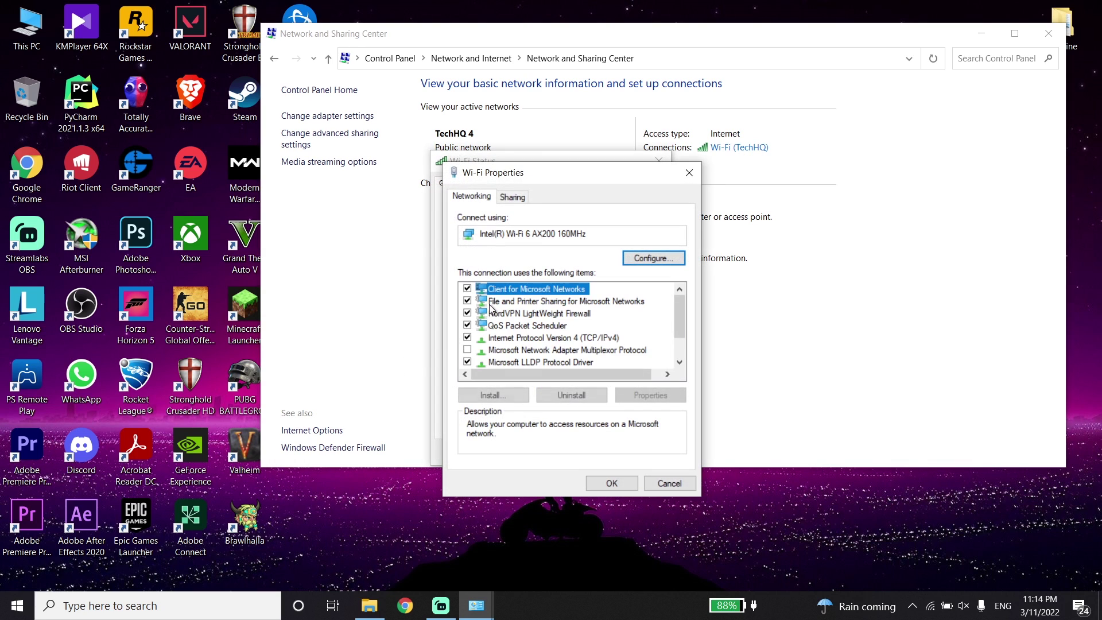
double_click(513, 338)
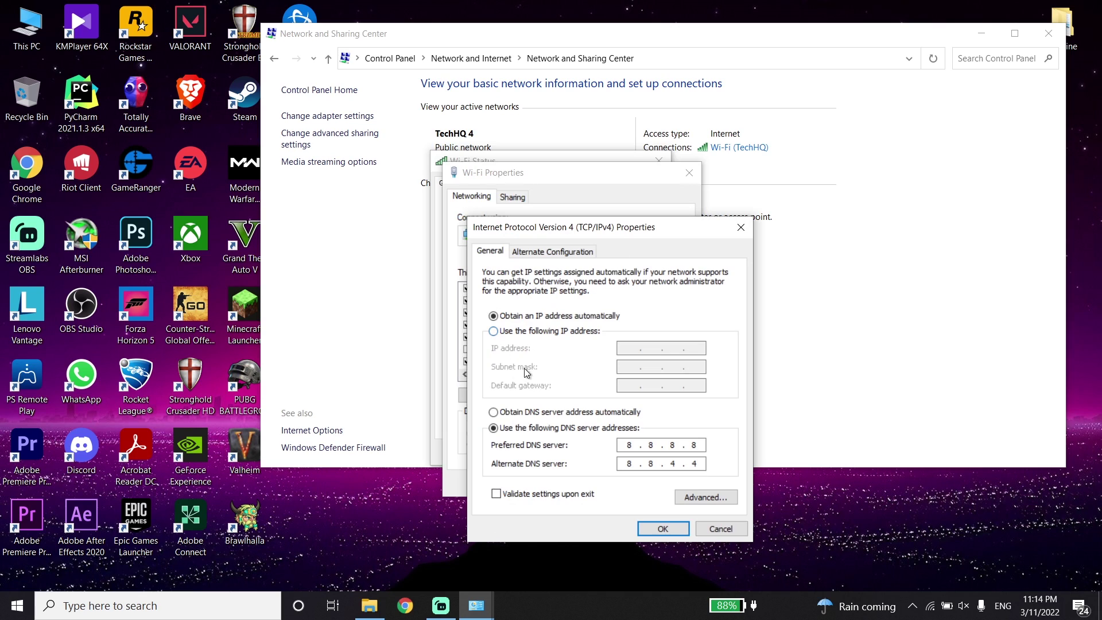
Clear the DNS entries by choosing automatic, manually set the preferred DNS server to 8.8.8.8, apply it and close the network windows
click(493, 411)
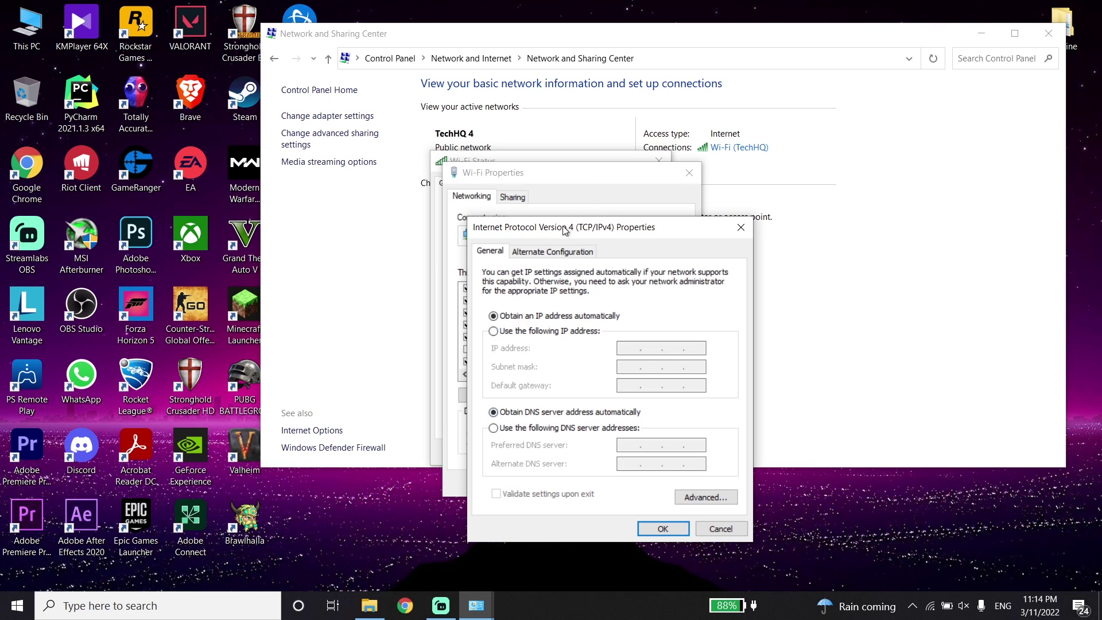
click(493, 428)
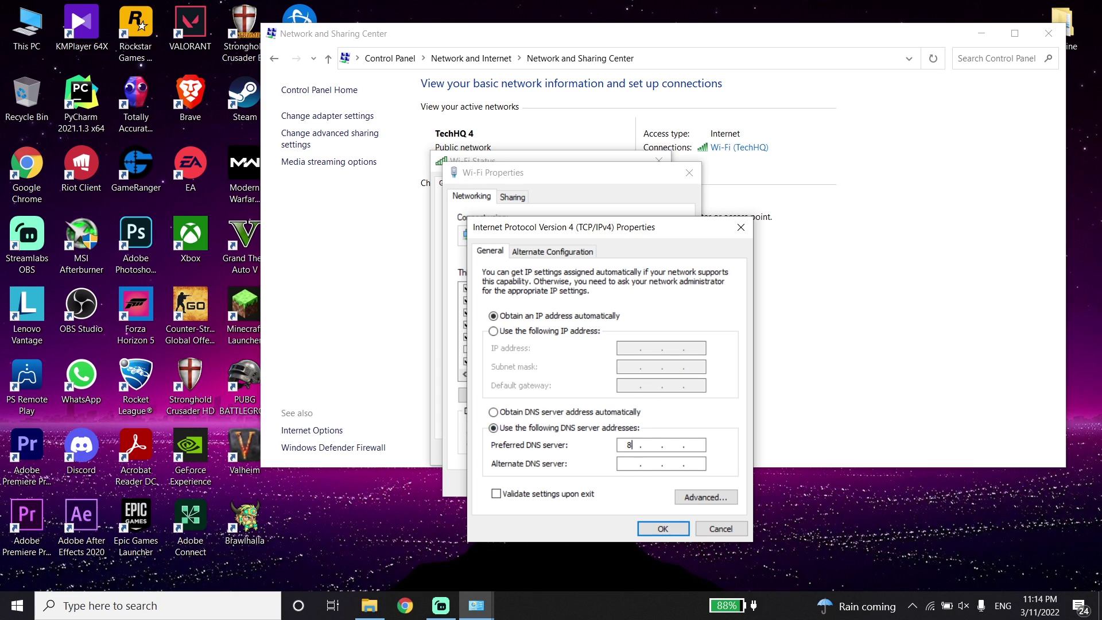
text(8.8.8.8)
click(664, 529)
click(610, 483)
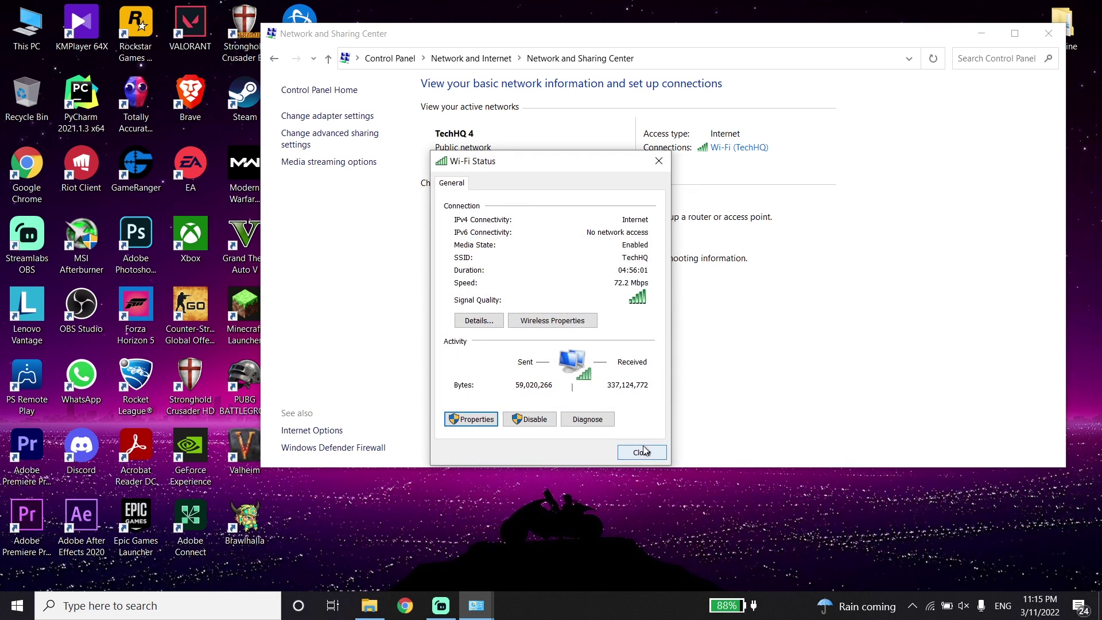
click(642, 452)
click(1048, 34)
Refresh the desktop and move the Fortnite shortcut directly below the Adobe Acrobat DC icon
right_click(723, 279)
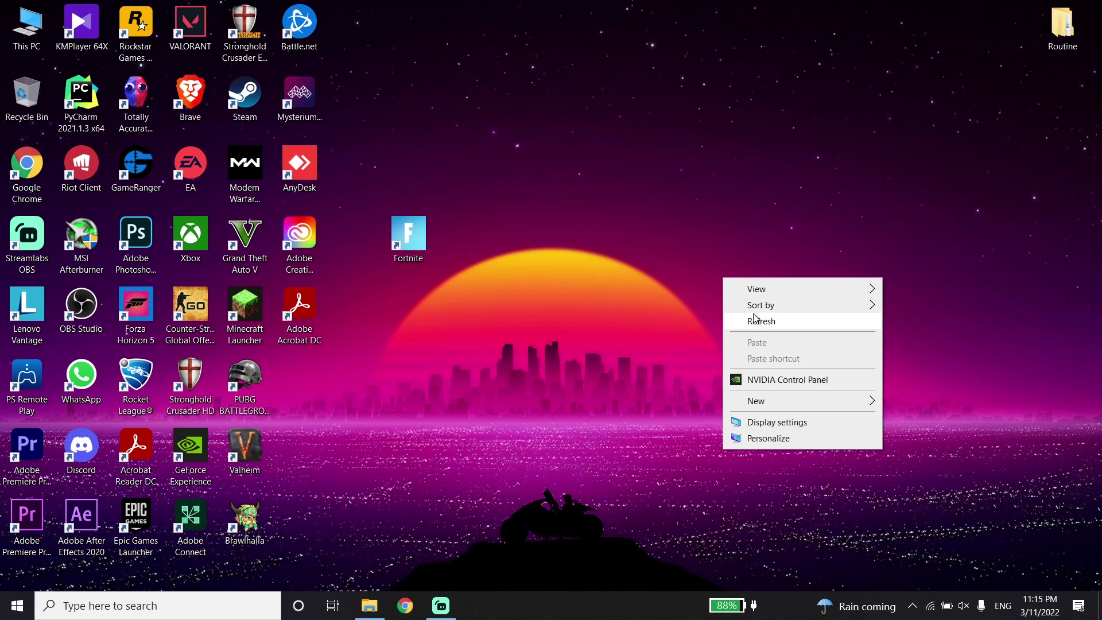
click(754, 320)
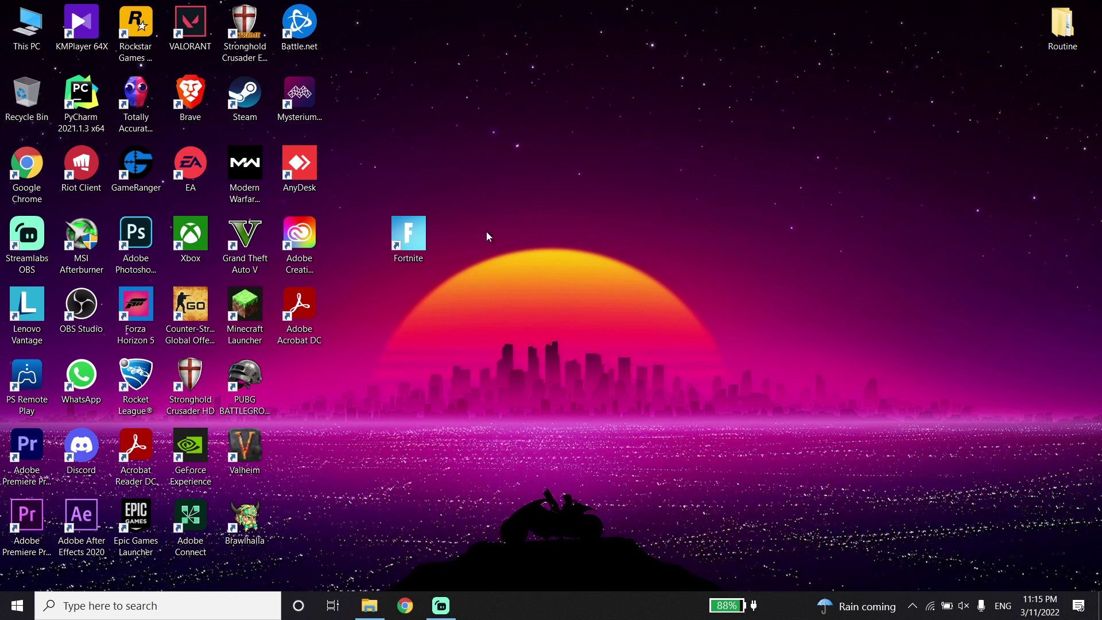
drag(414, 236, 298, 379)
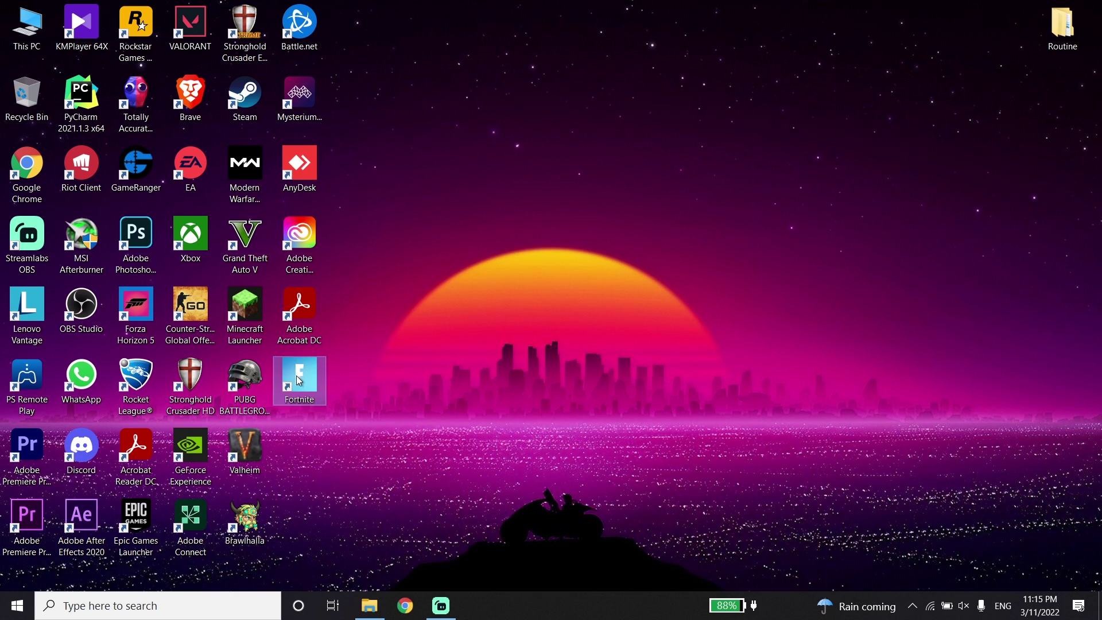